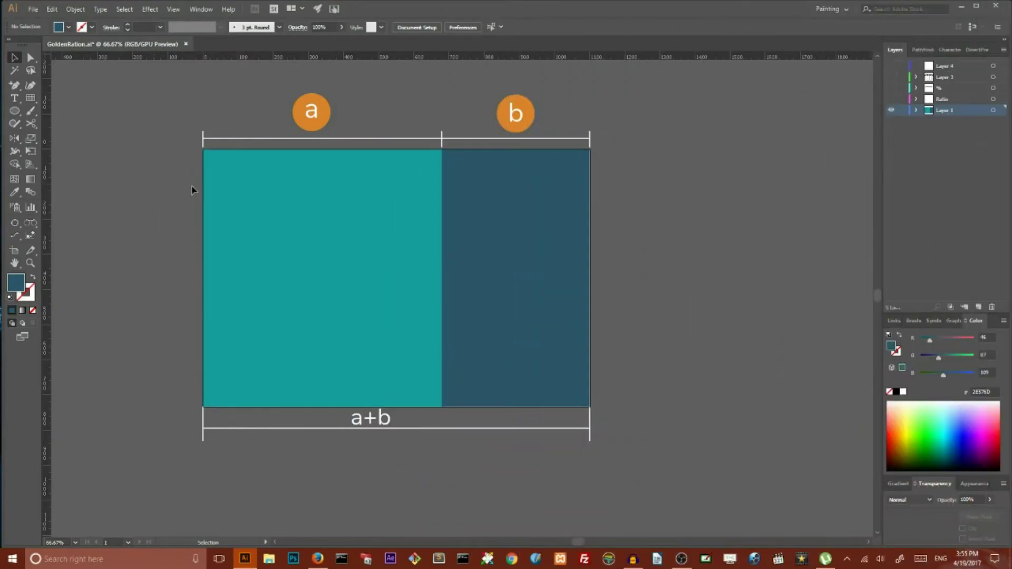
Inspect the teal rectangles and a/b circles, and reveal the a/b = (a+b)/a = 1.618 formula.
left_click(308, 185)
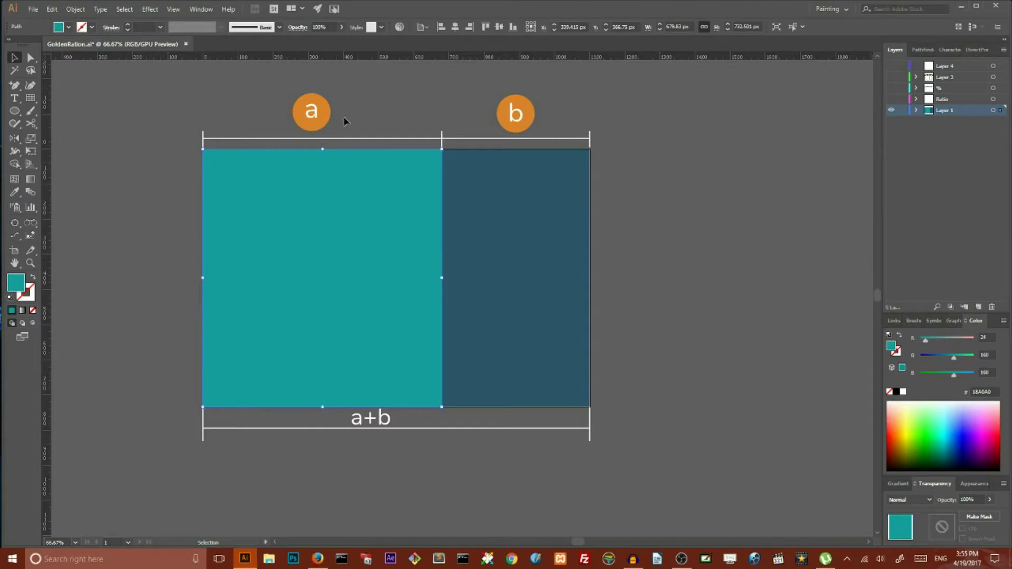
left_click(317, 112)
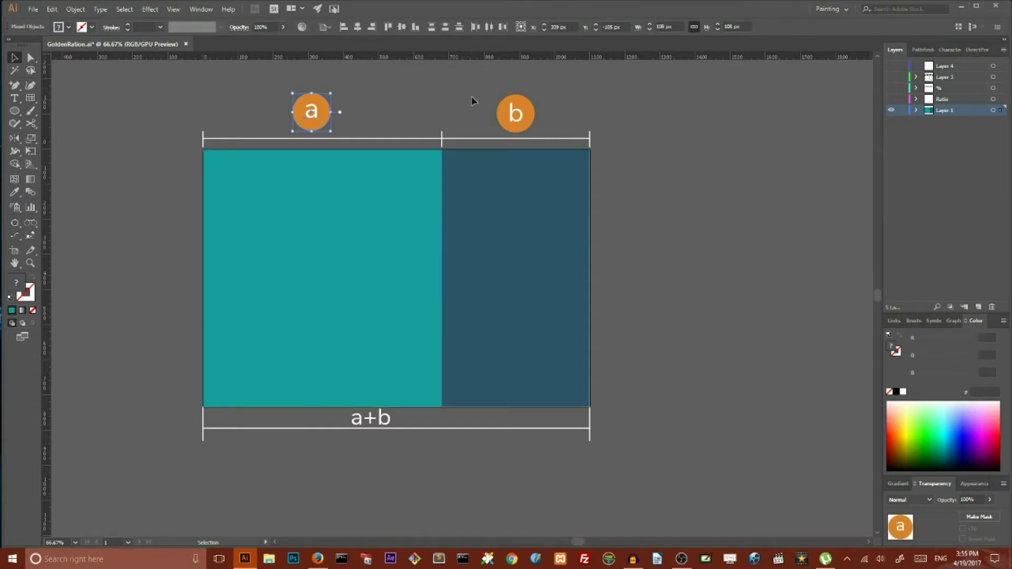
left_click(522, 115)
scroll(661, 194, "down", 1)
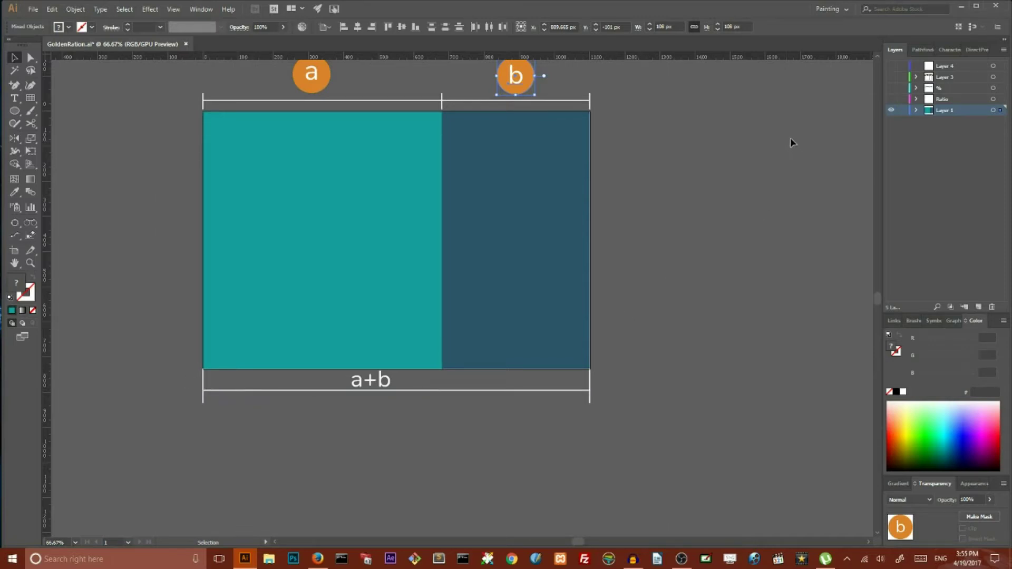
left_click(891, 99)
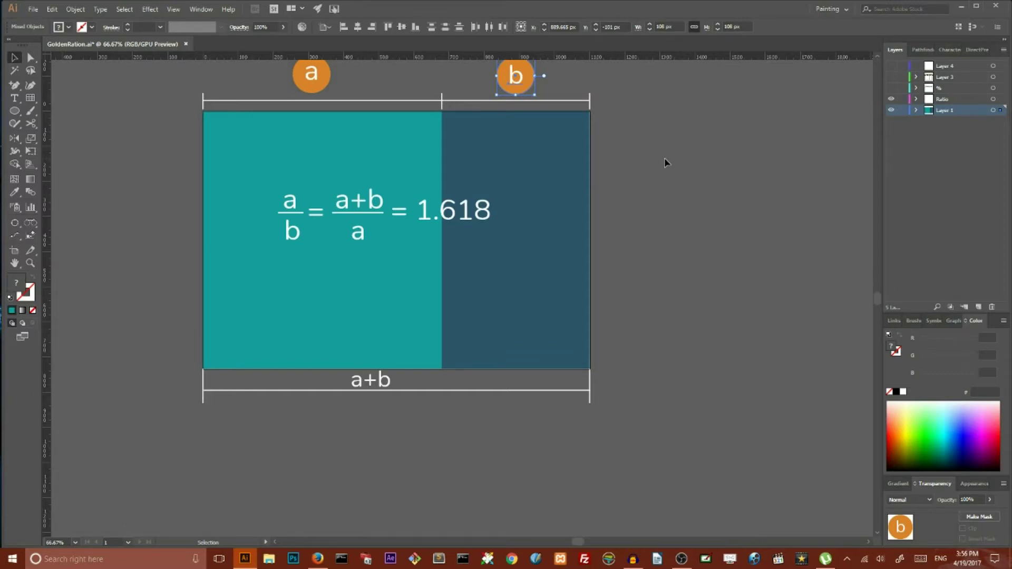
left_click(296, 162)
Show the 61.8% comparison labels via the % layer and hide the Ratio formula layer.
left_click(482, 151)
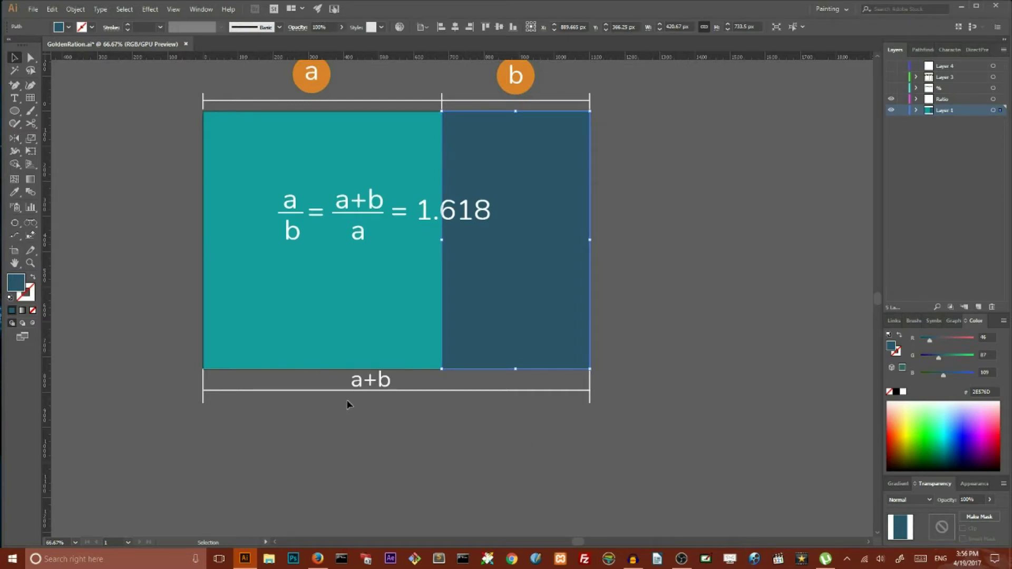
left_click(424, 382)
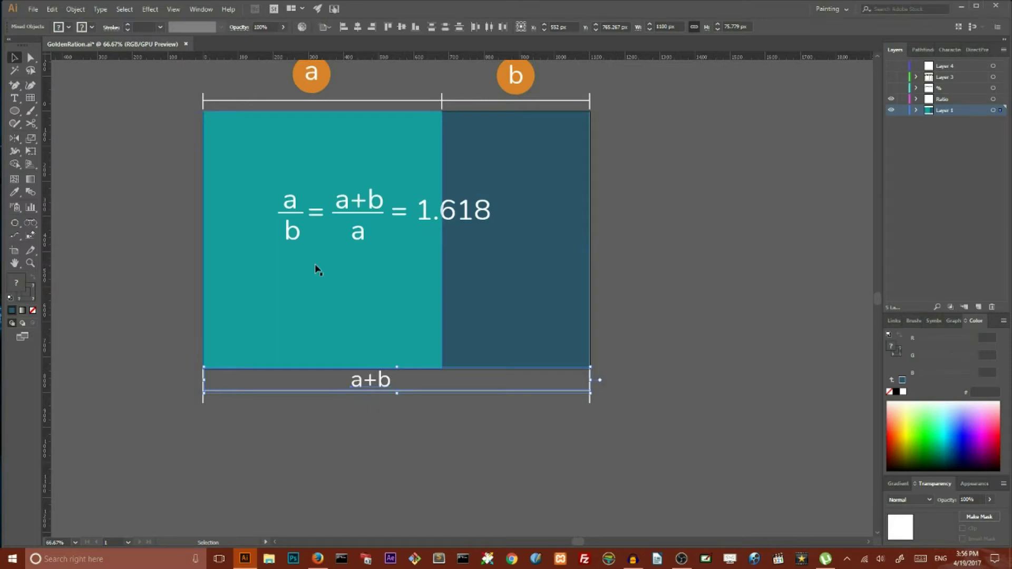
left_click(891, 87)
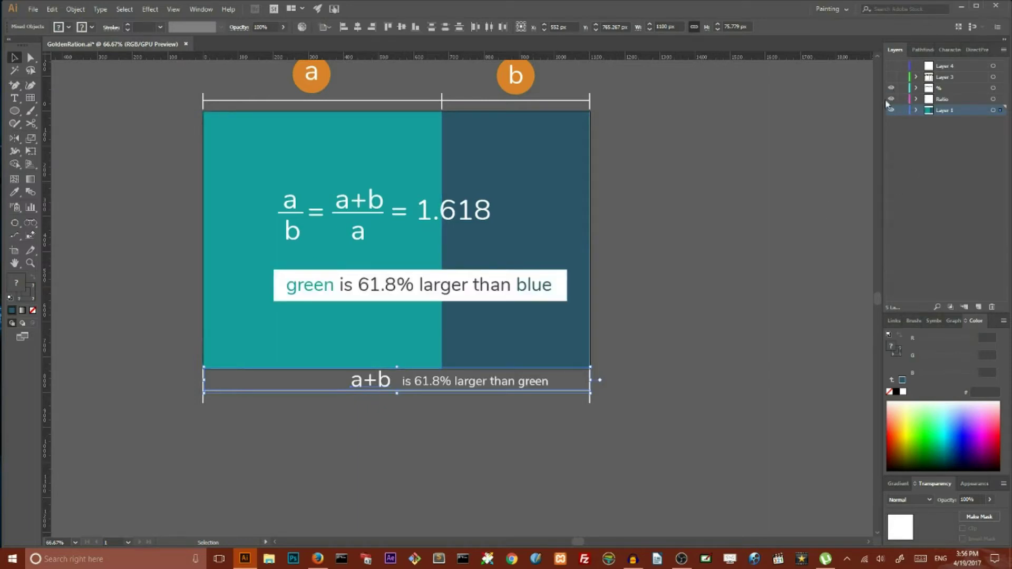
left_click(718, 186)
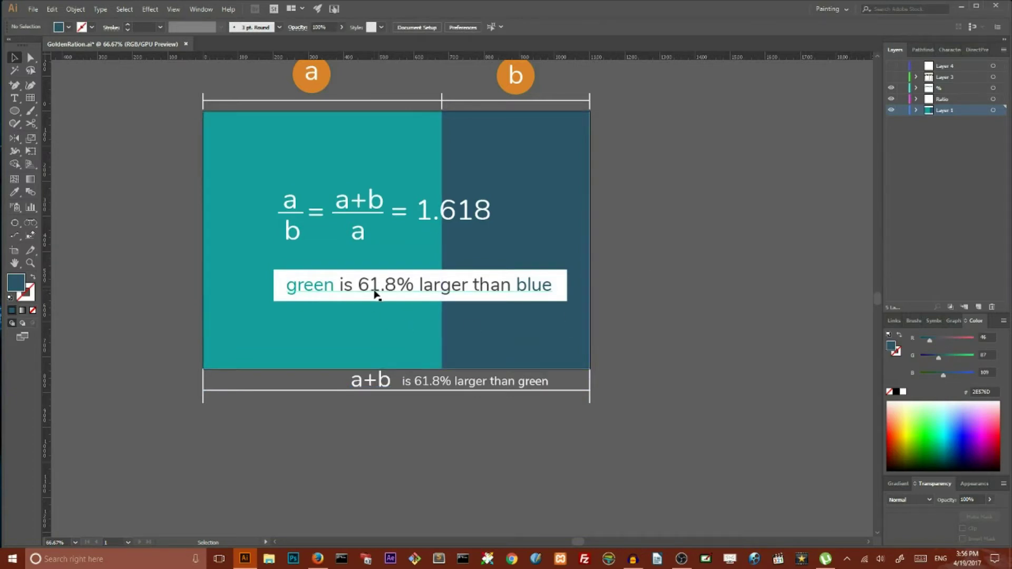
left_click(370, 382)
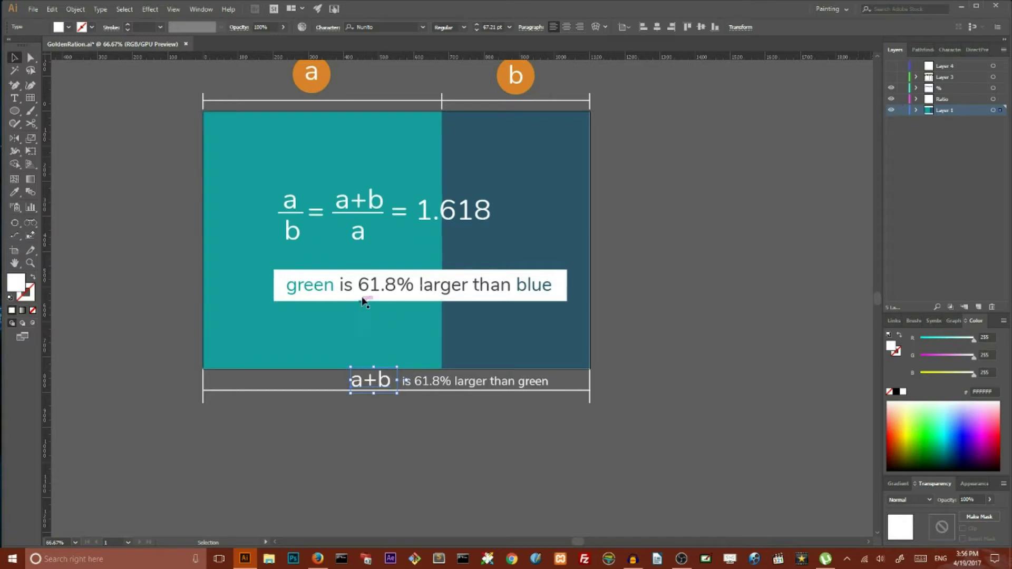
left_click(892, 99)
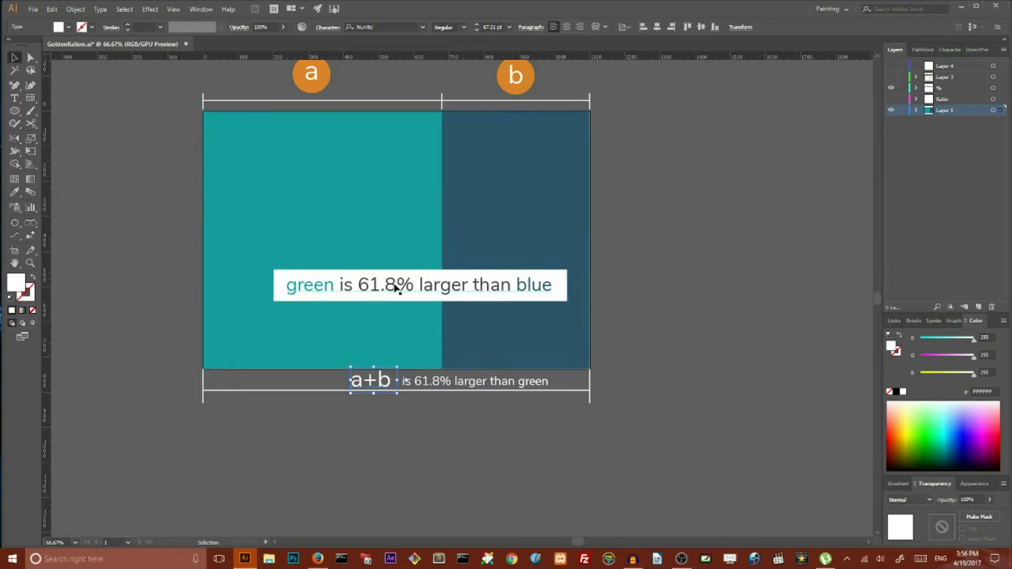
left_click(31, 98)
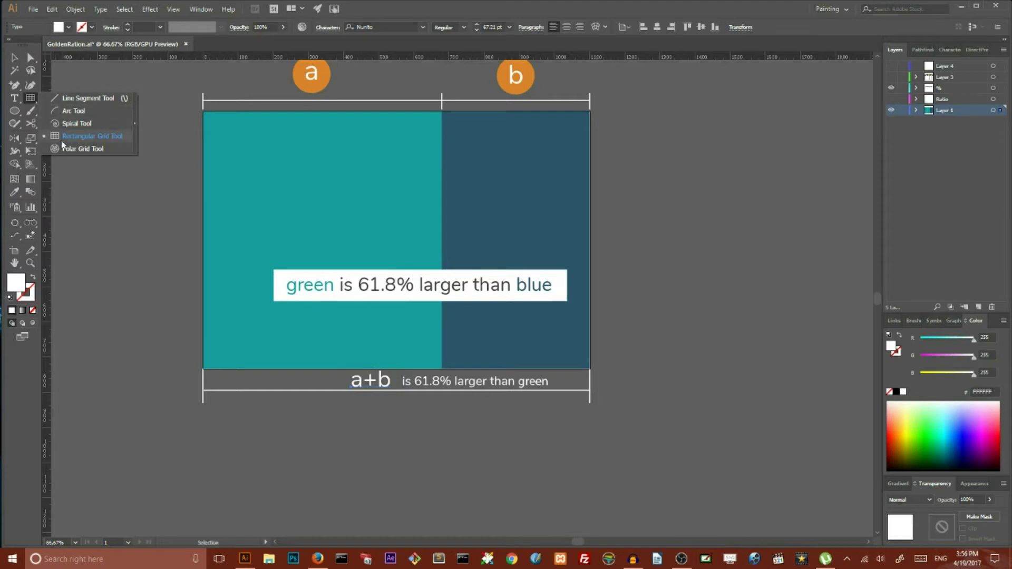
Set rectangular grid options to 1100×733 px, 0 horizontal and 2 vertical dividers, 100% vertical skew.
left_click(91, 137)
double_click(31, 98)
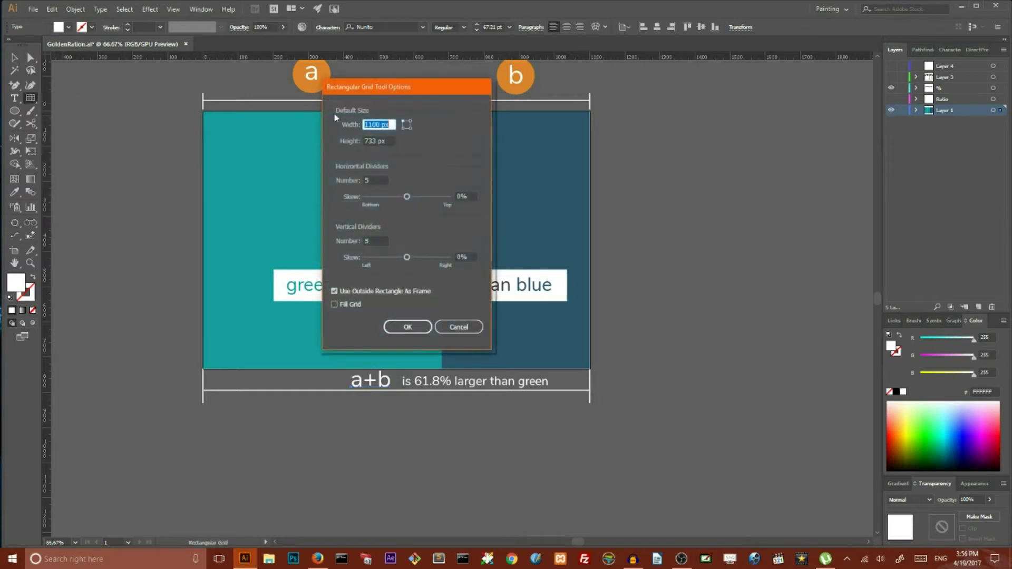
left_click_drag(383, 87, 422, 93)
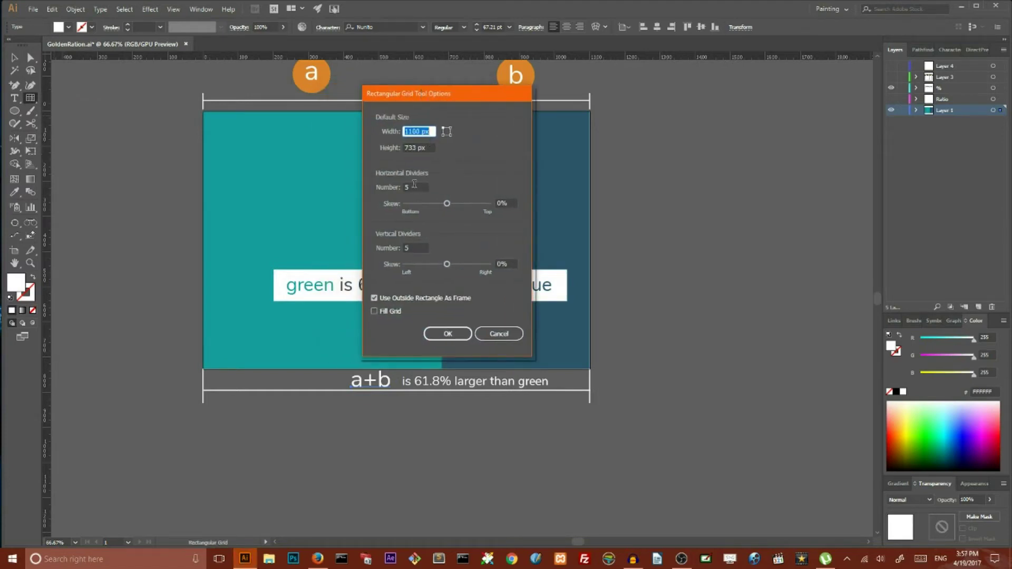
left_click(413, 187)
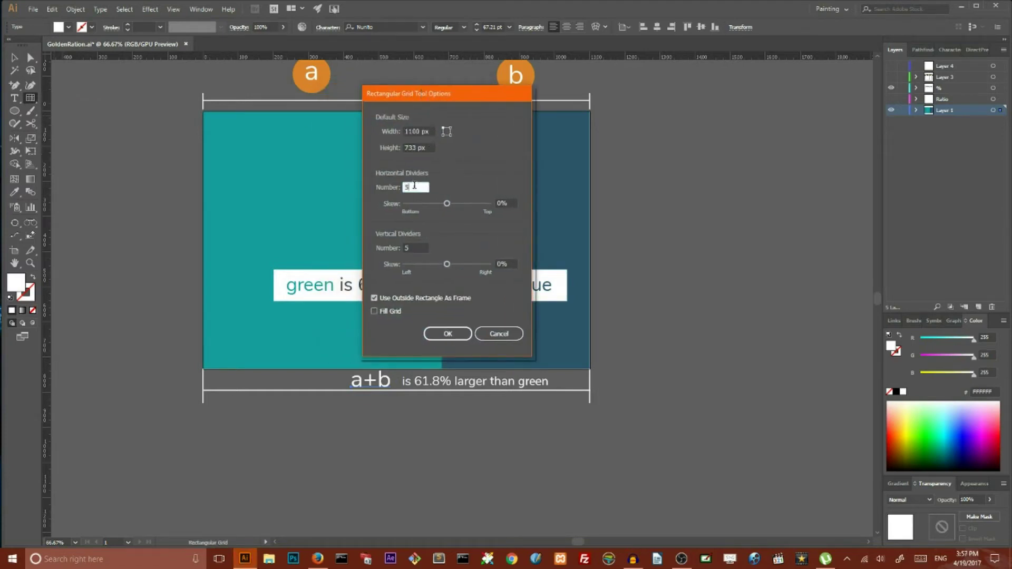
left_click(419, 248)
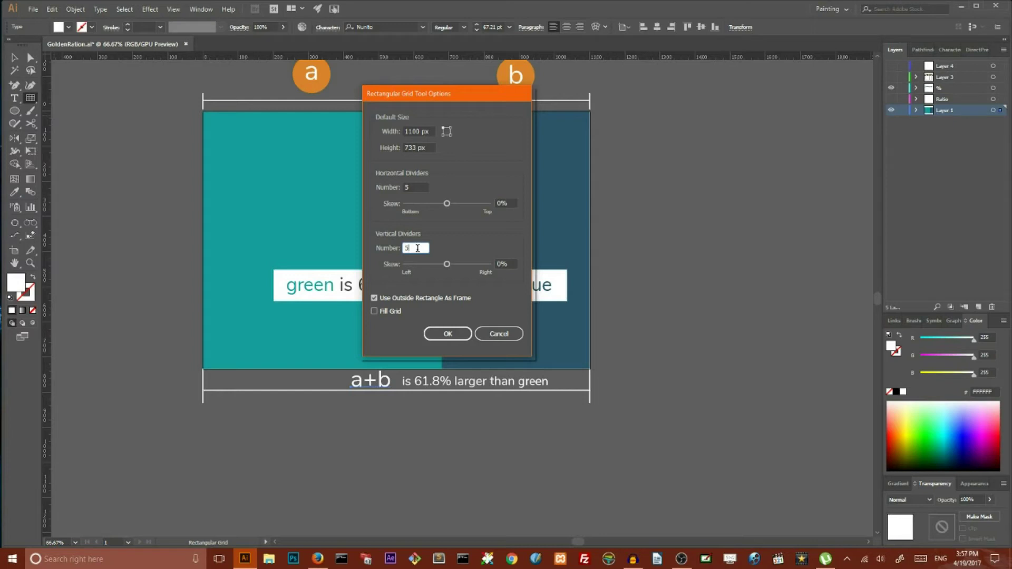
left_click(417, 186)
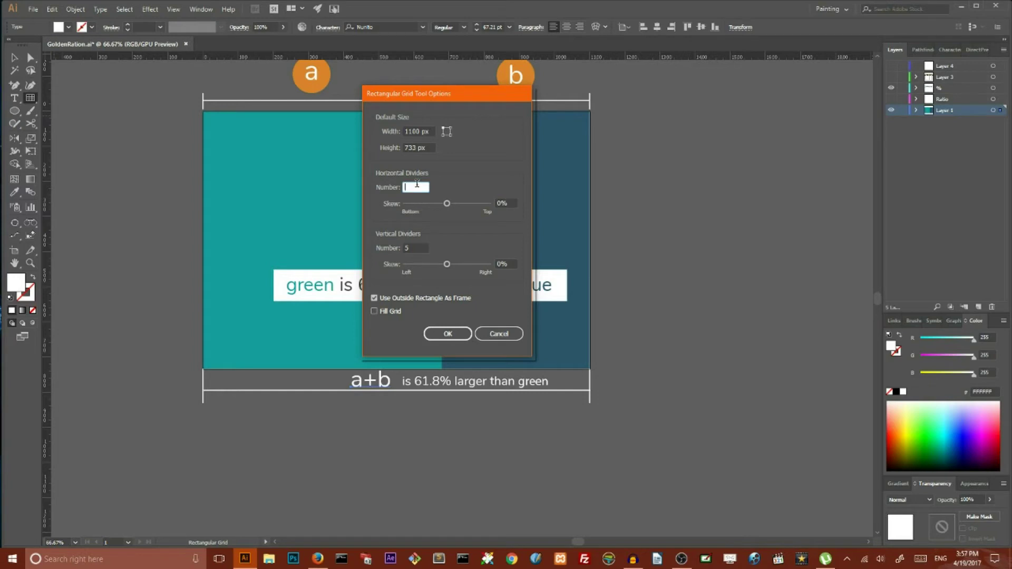
type("0")
double_click(418, 249)
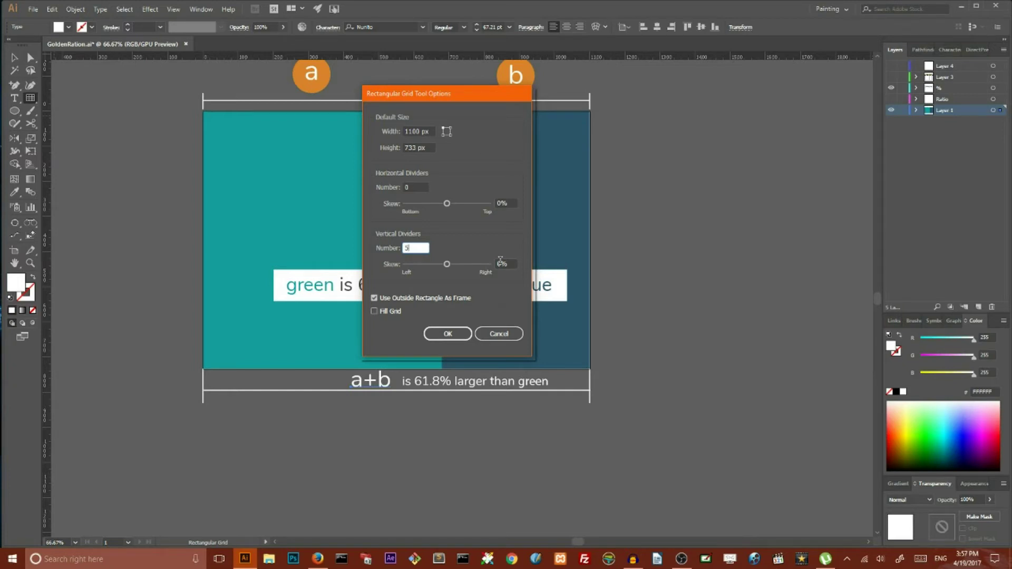
left_click(500, 263)
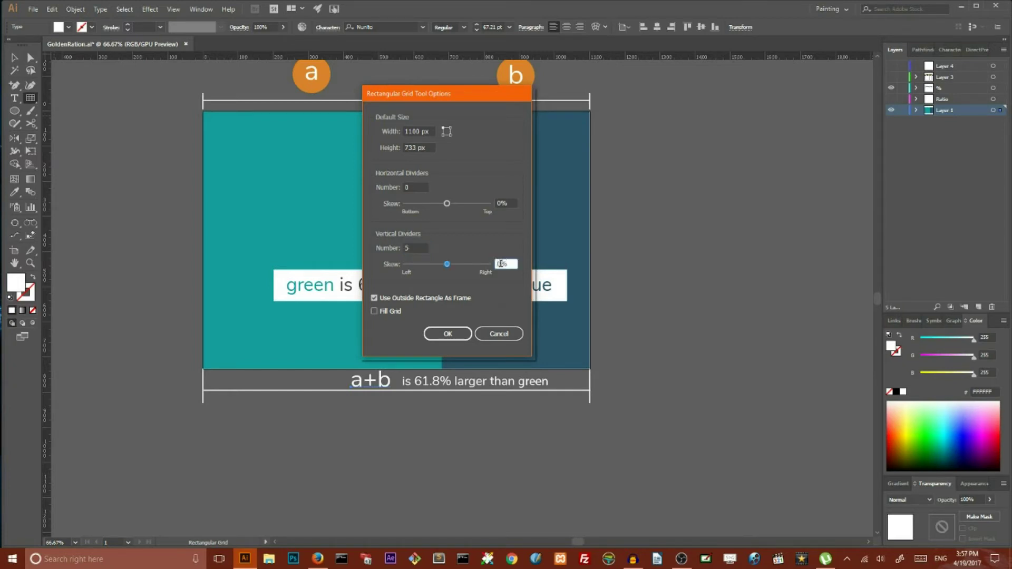
type("100")
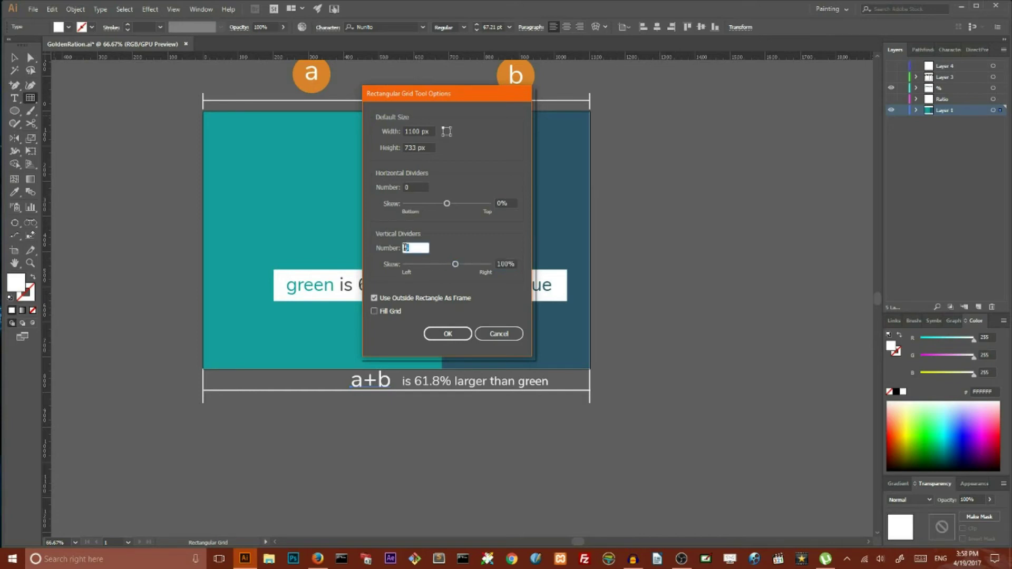
type("2")
key("Return")
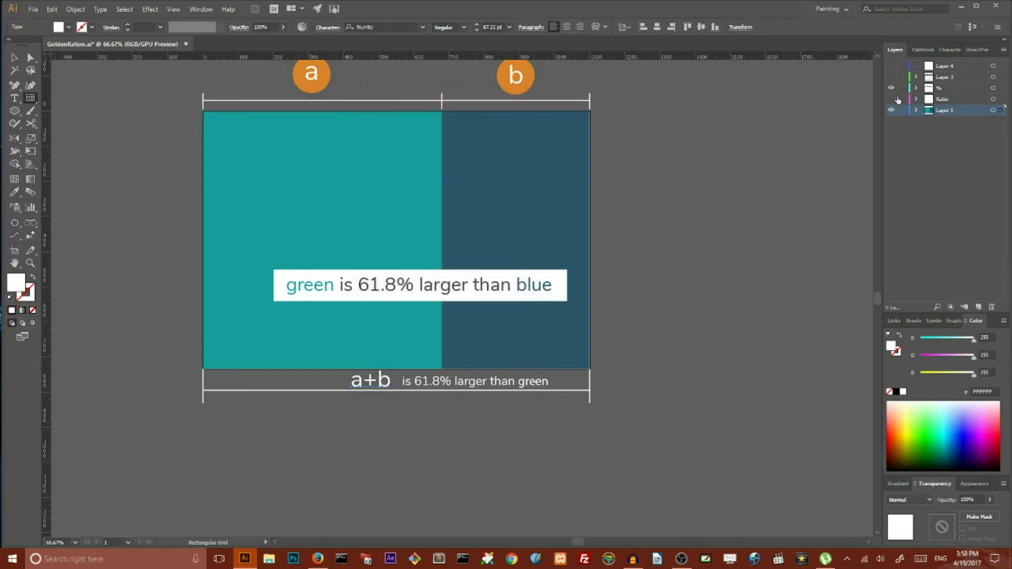
Hide the % and Layer 1 layers, and show and activate Layer 3's 4a/2a/a layout.
left_click(892, 88)
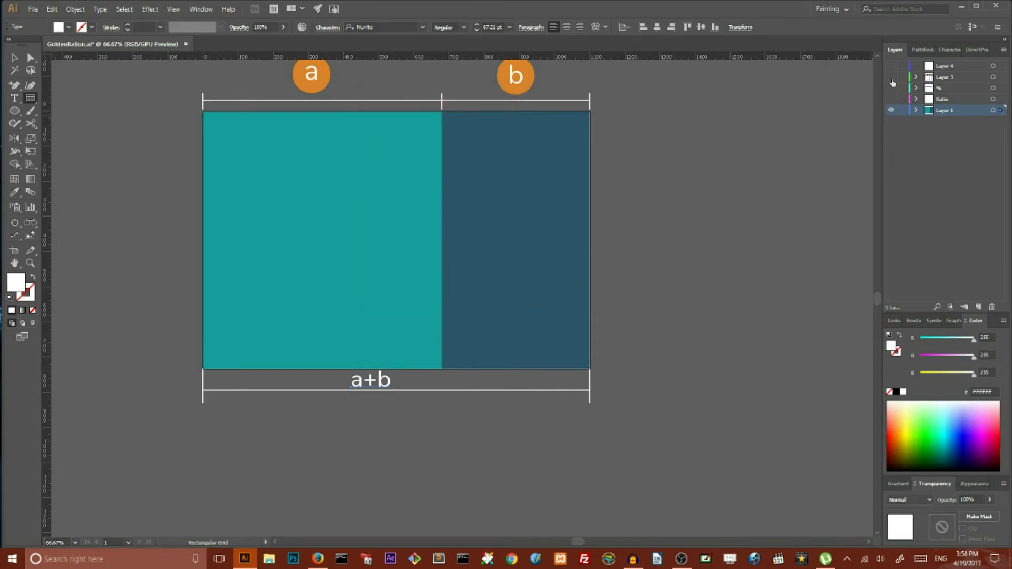
left_click(893, 77)
left_click(891, 110)
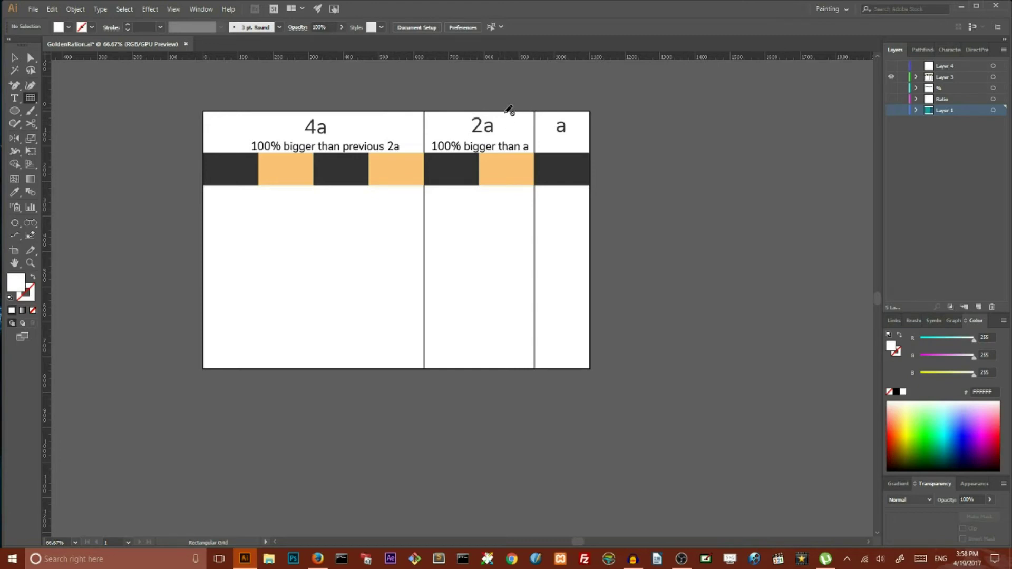
left_click(945, 77)
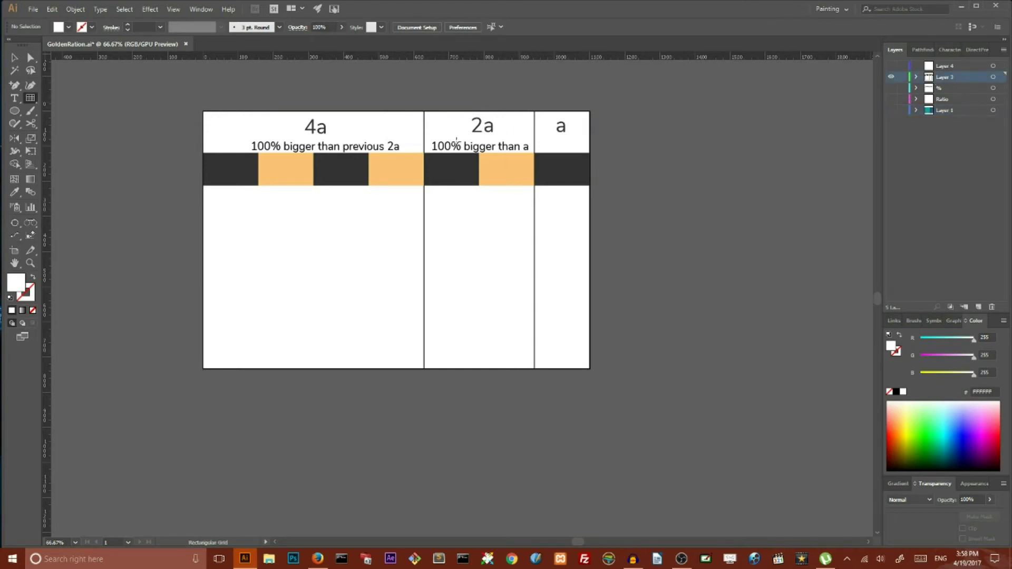
left_click_drag(450, 148, 450, 197)
Create a new 1100 × 733 px document with the custom preset.
key("v")
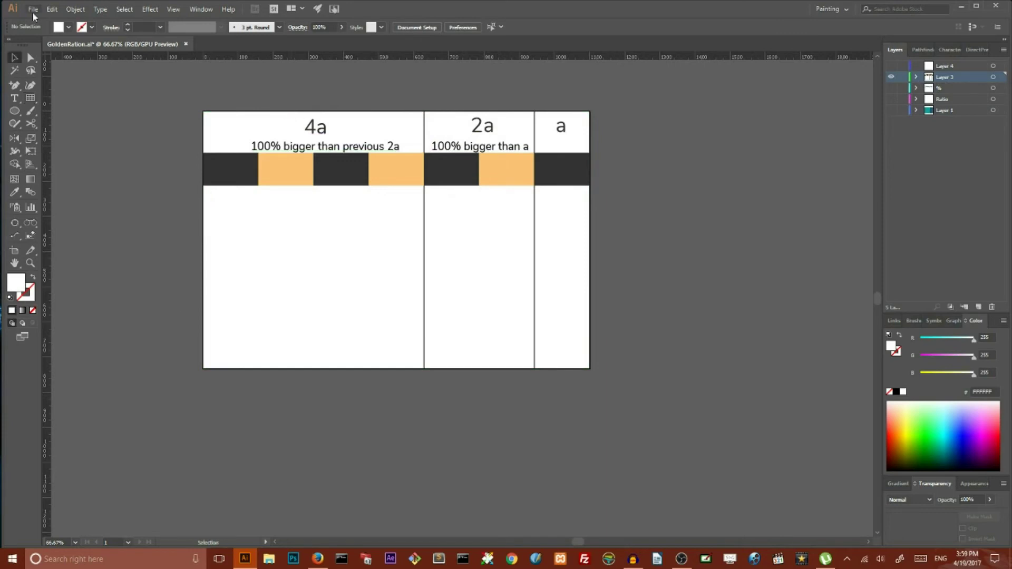
left_click(33, 9)
left_click(49, 22)
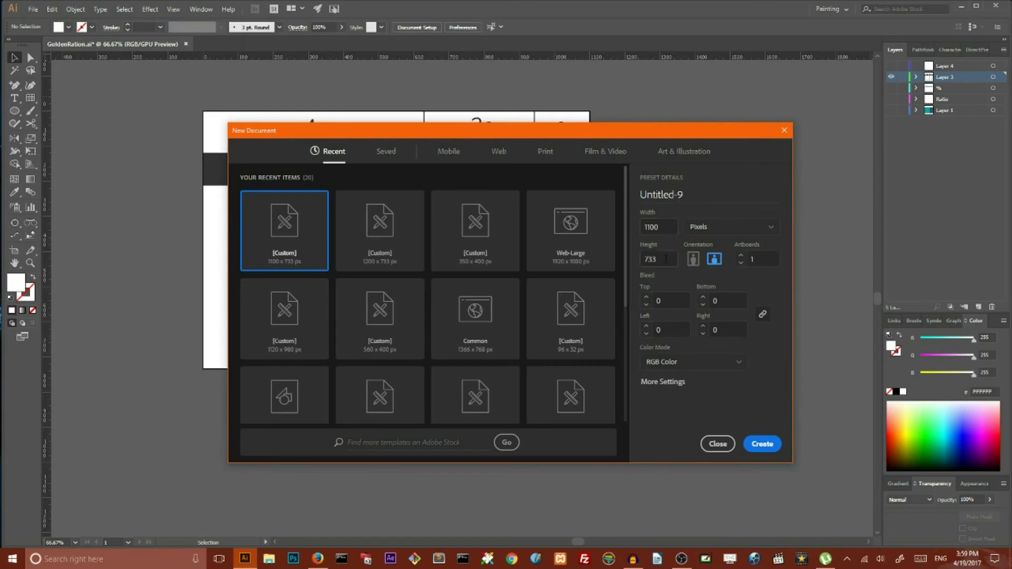
left_click(762, 443)
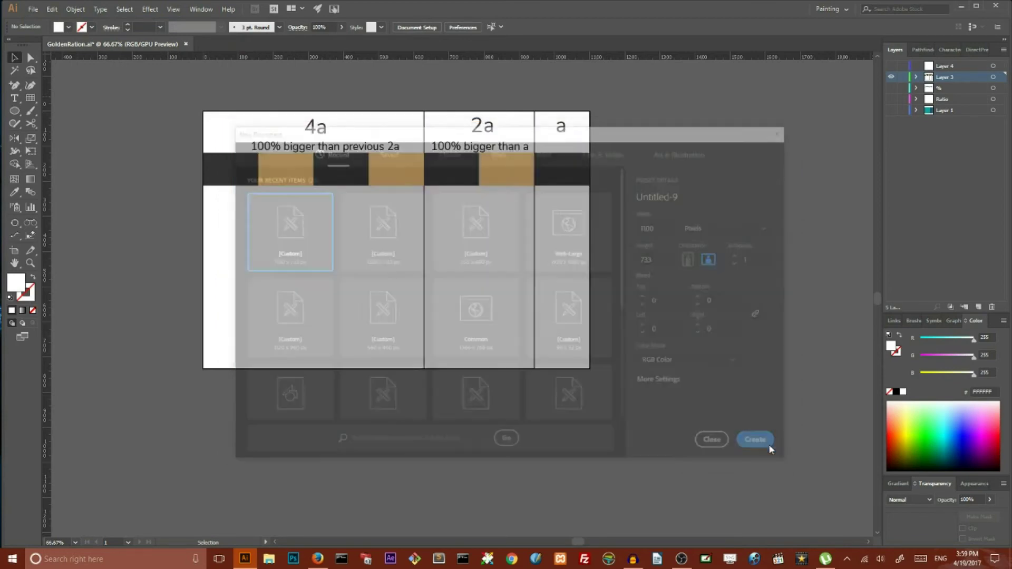
Place an 1100 × 733 px grid with one vertical divider skewed 61.8%.
left_click(30, 98)
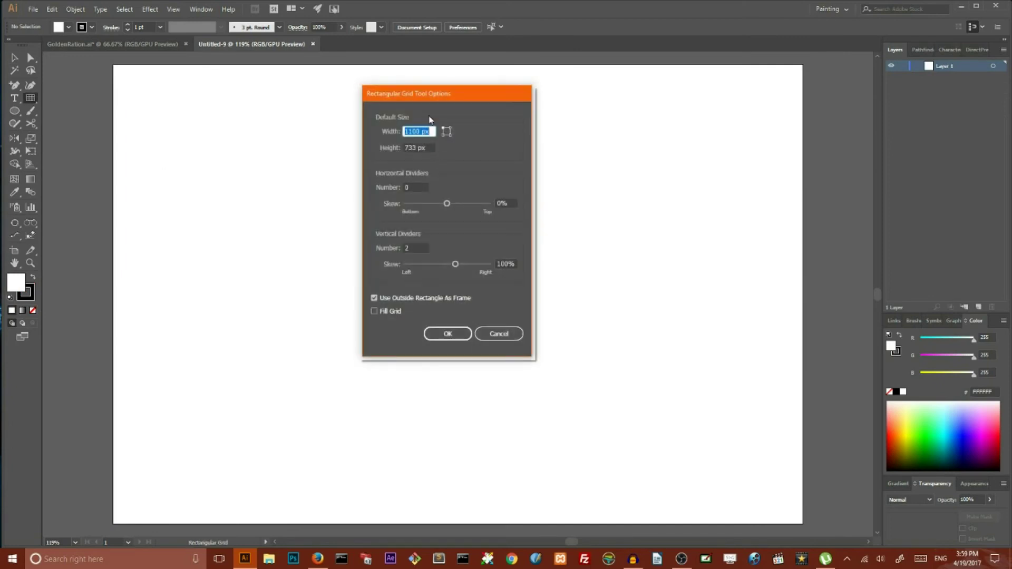
double_click(417, 248)
type("1")
left_click(421, 247)
double_click(506, 264)
key("BackSpace")
type("61.")
type("8")
left_click(448, 334)
left_click(368, 265)
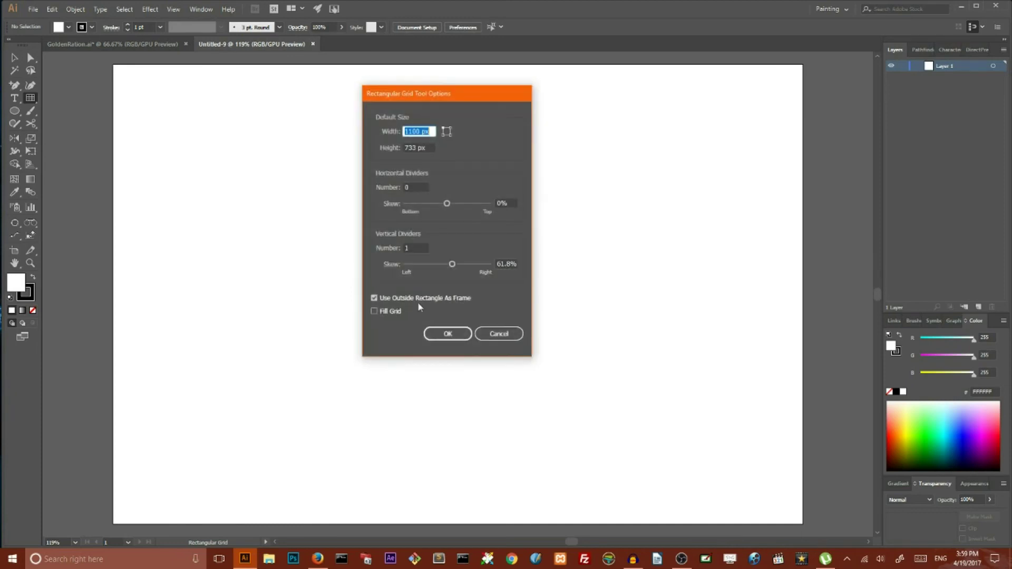
left_click(447, 334)
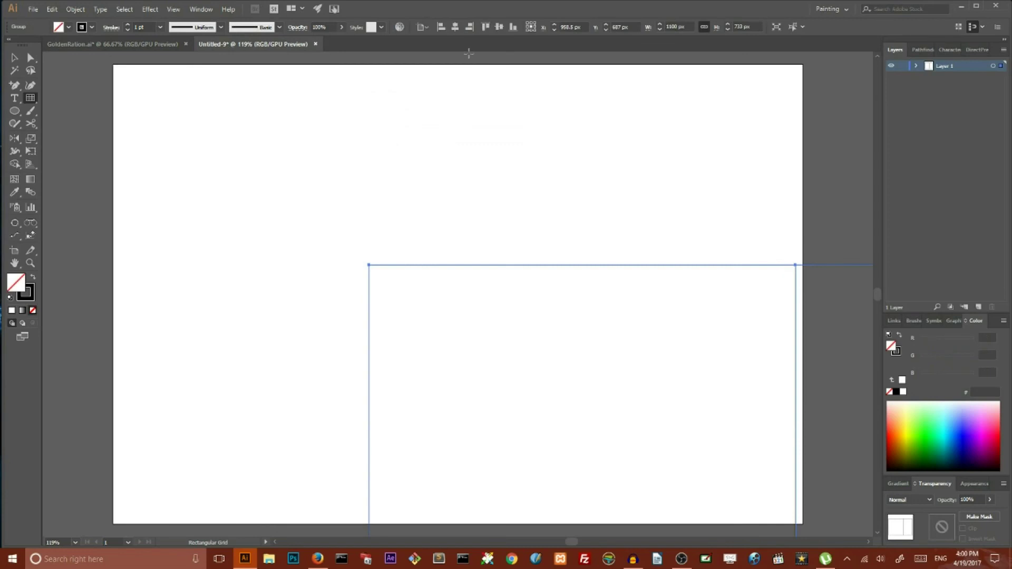
Align the grid to the artboard's top and horizontal centre, then deselect it.
left_click(422, 27)
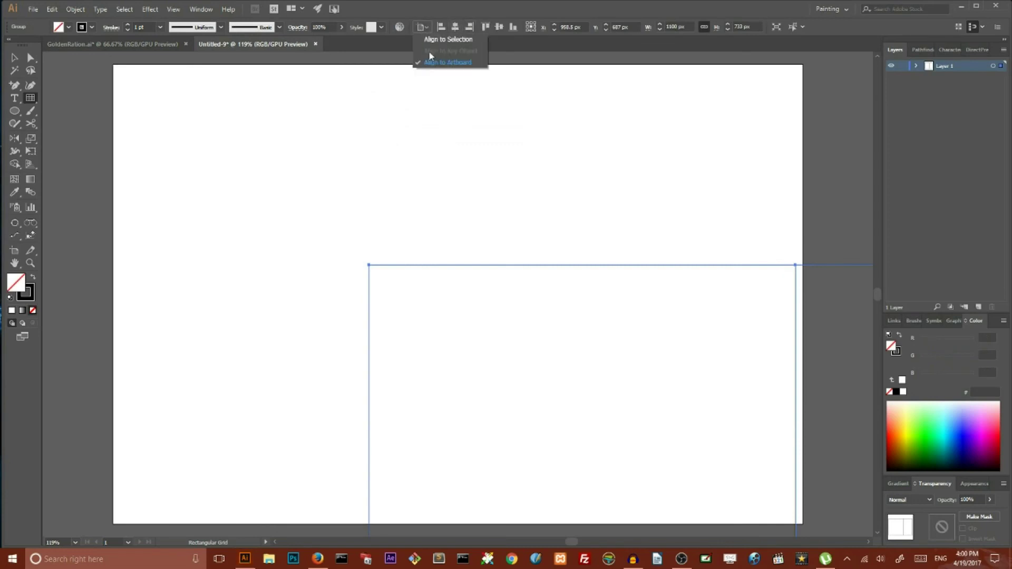
left_click(430, 63)
left_click(495, 29)
left_click(459, 27)
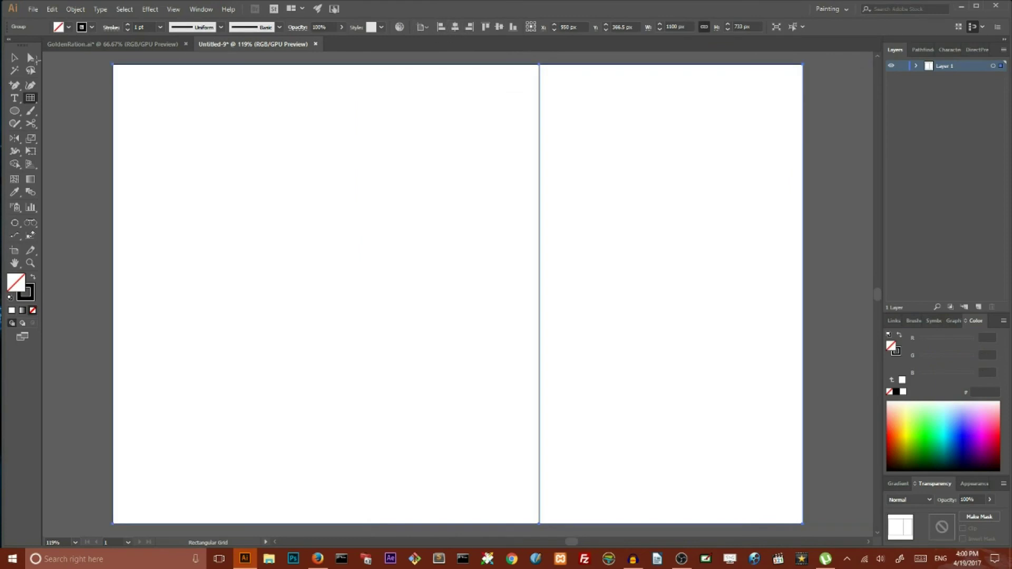
left_click(95, 96)
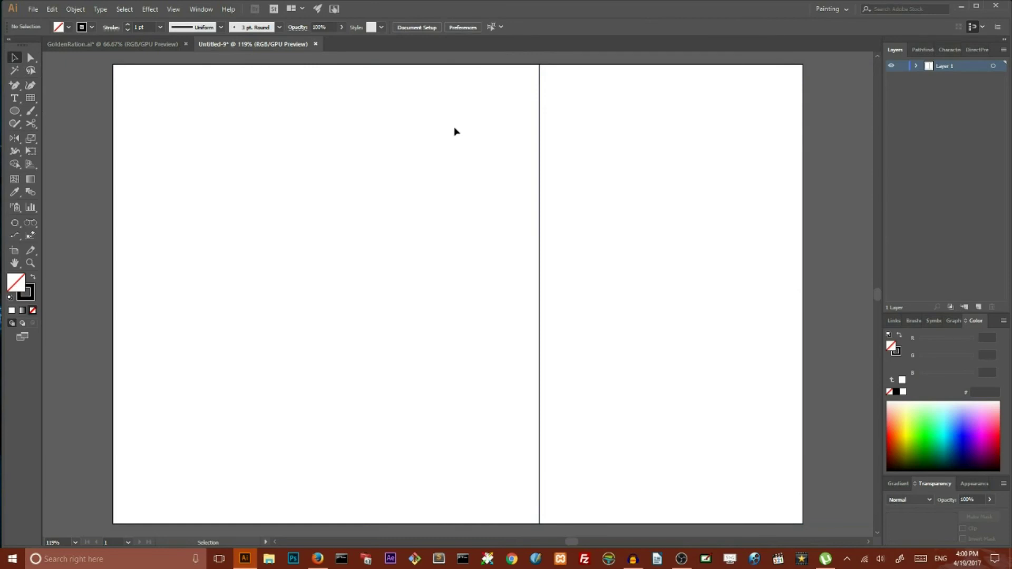
left_click(30, 98)
Place a second 1100 × 733 px grid with one horizontal divider skewed -61.8%.
left_click(64, 136)
double_click(32, 100)
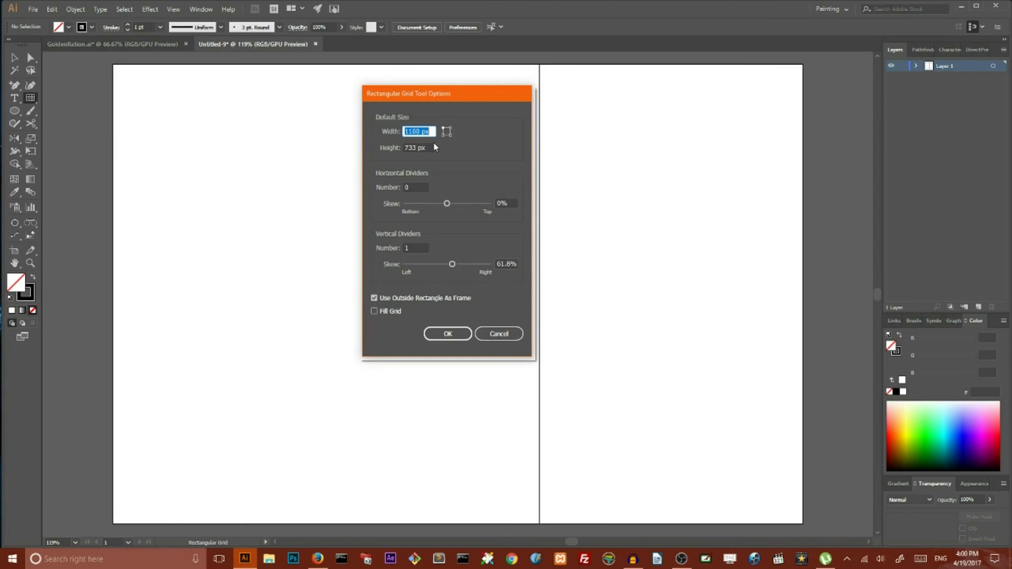
left_click(421, 188)
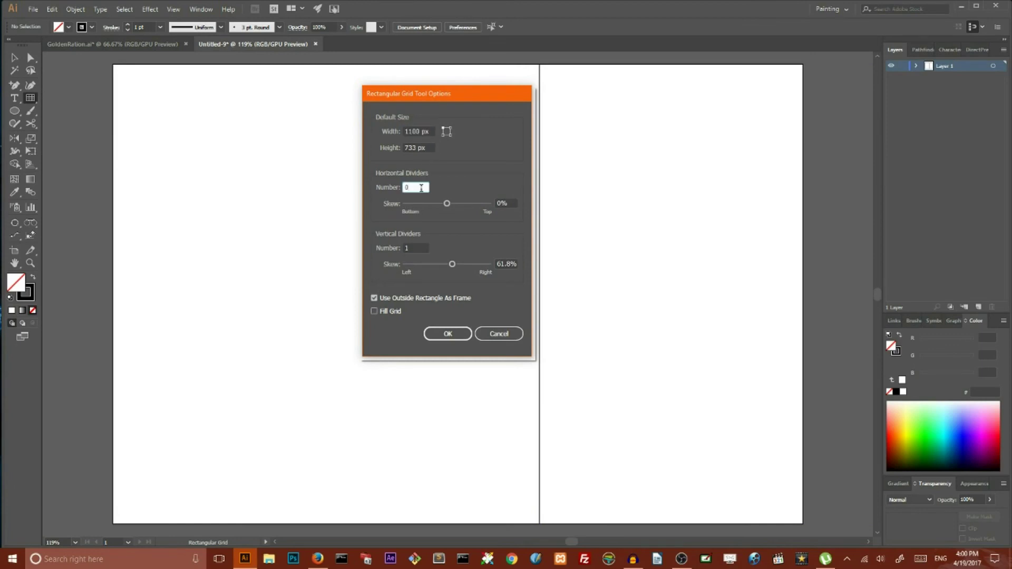
double_click(411, 187)
left_click(501, 203)
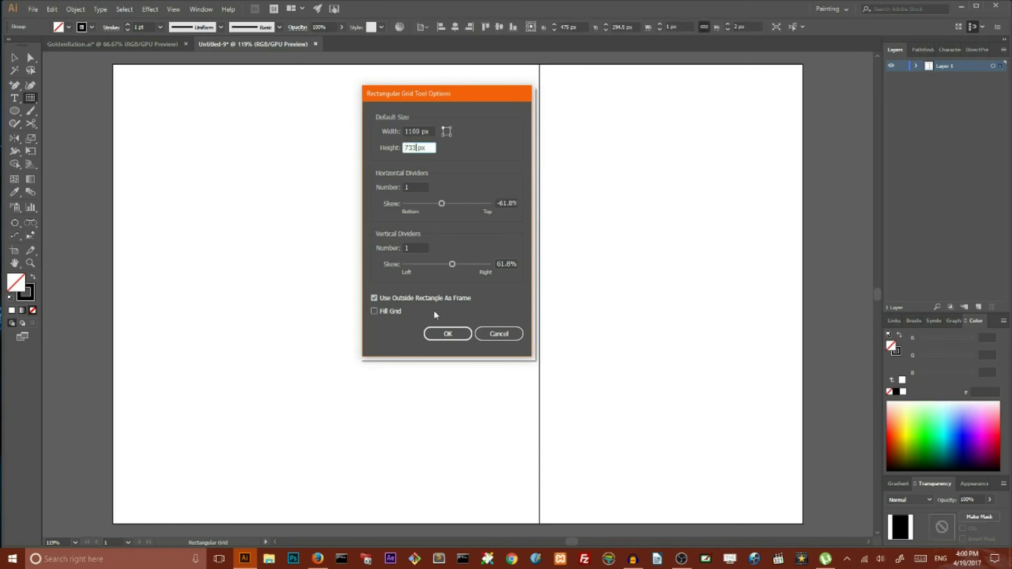
left_click(448, 334)
key("ctrl+z")
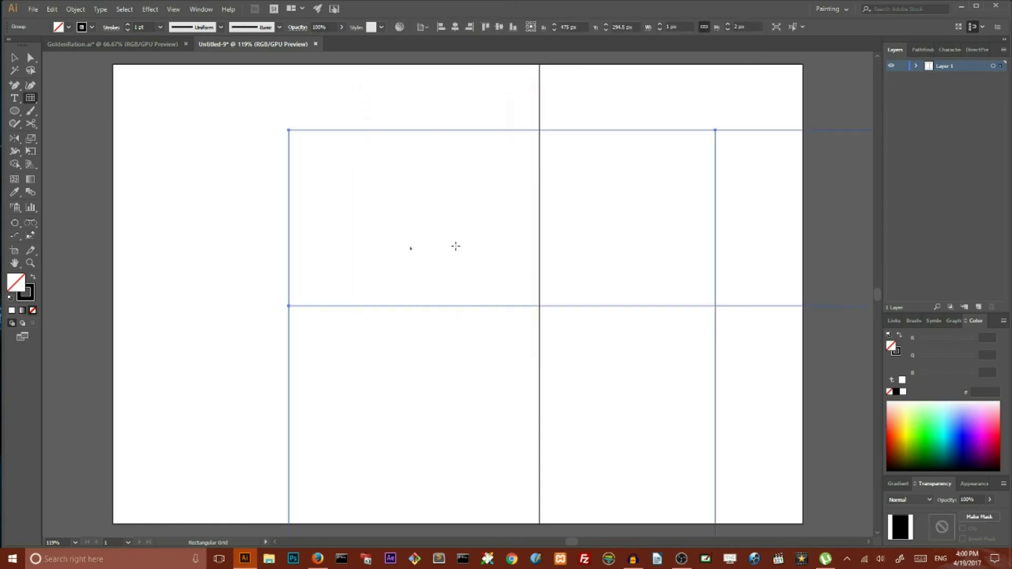
left_click(473, 302)
left_click(498, 333)
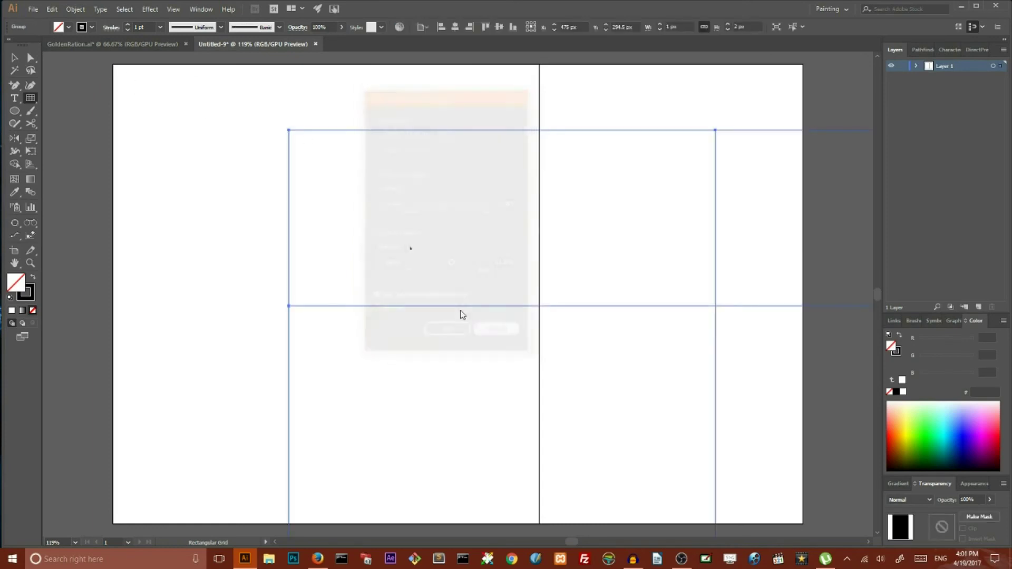
Centre the new grid horizontally and vertically on the artboard, then deselect it.
key("v")
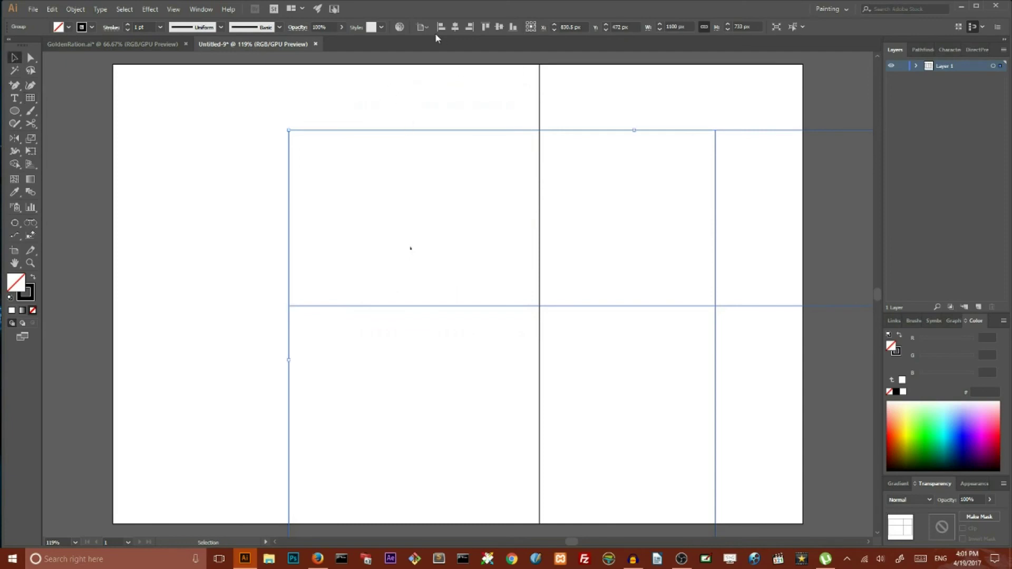
left_click(455, 27)
left_click(500, 27)
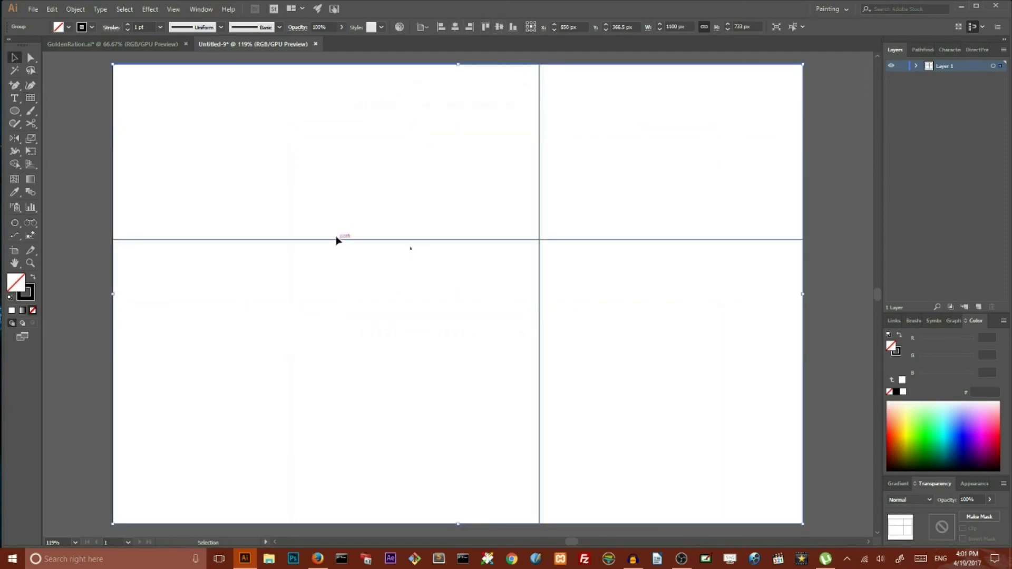
left_click(205, 147)
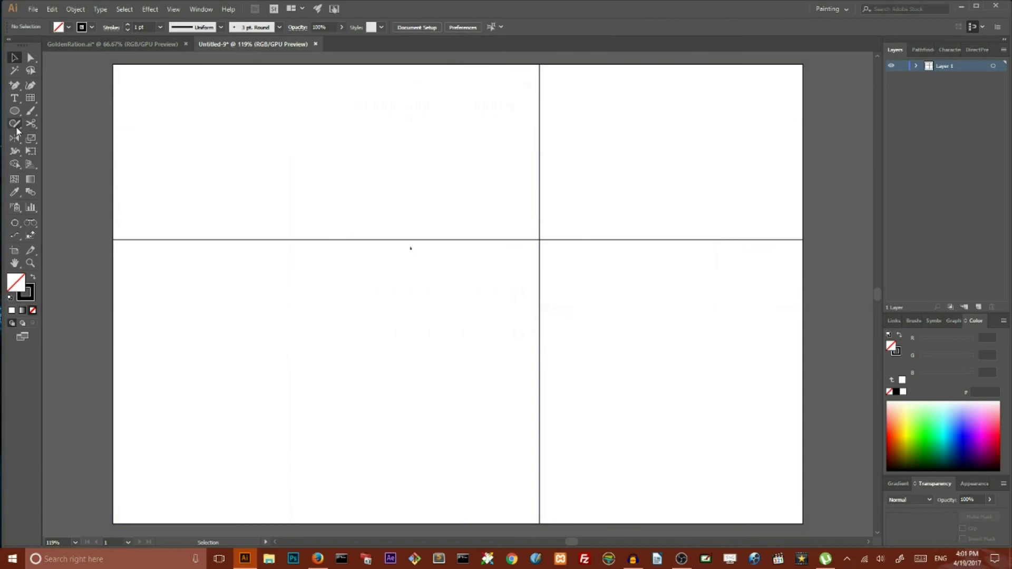
Draw a small black-filled circle with no stroke where the two grid dividers cross.
left_click(15, 110)
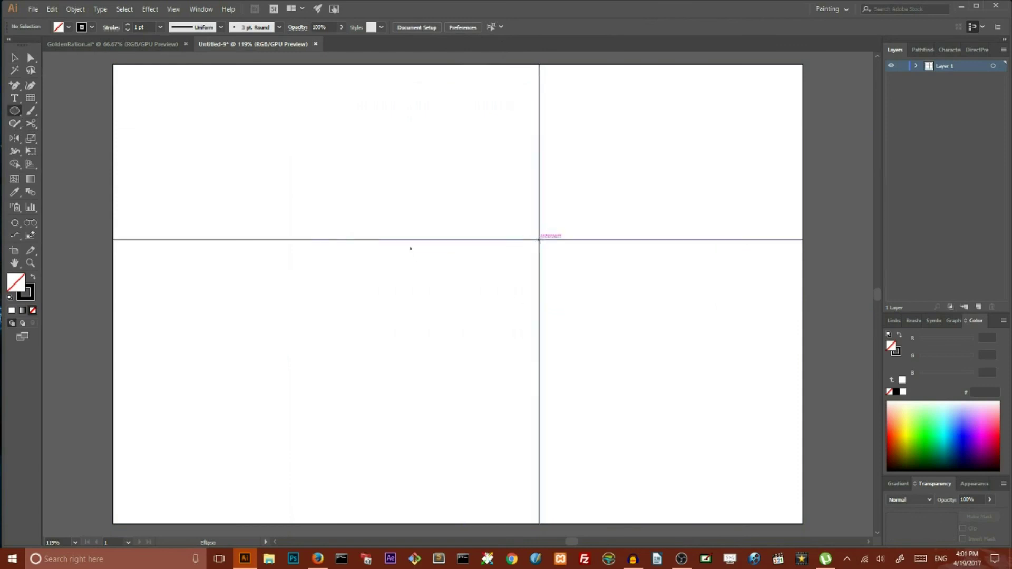
left_click_drag(540, 238, 554, 251)
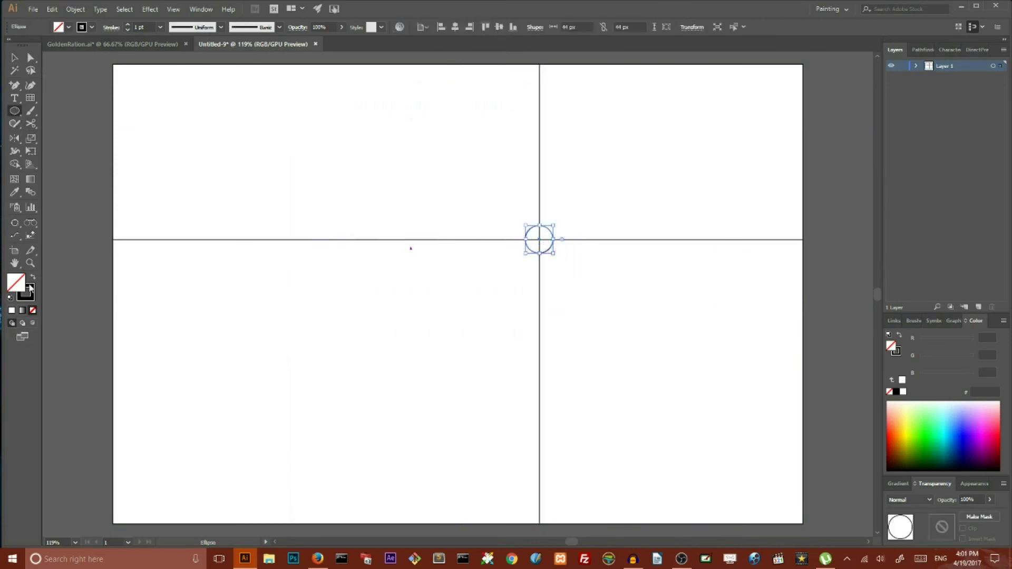
key("shift+x")
left_click(15, 58)
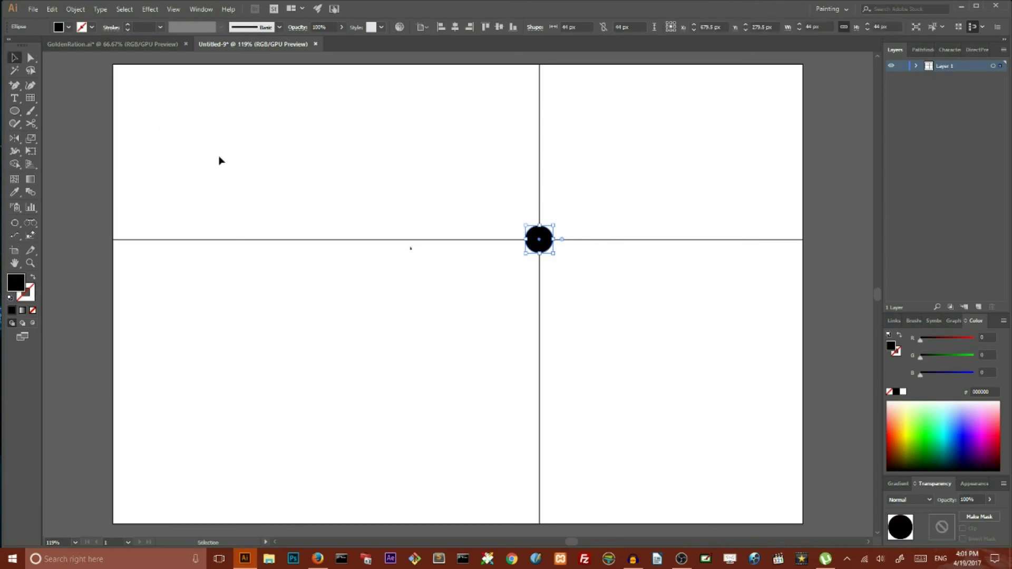